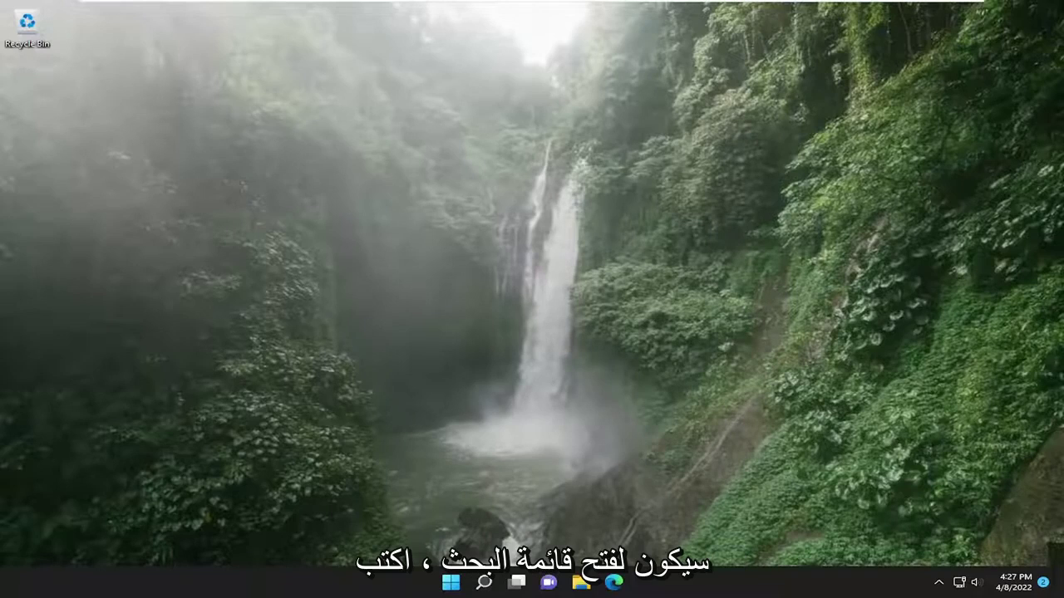
Step: Launch Services and view DNS Client properties, showing Automatic startup and Running status
click(483, 579)
text(services)
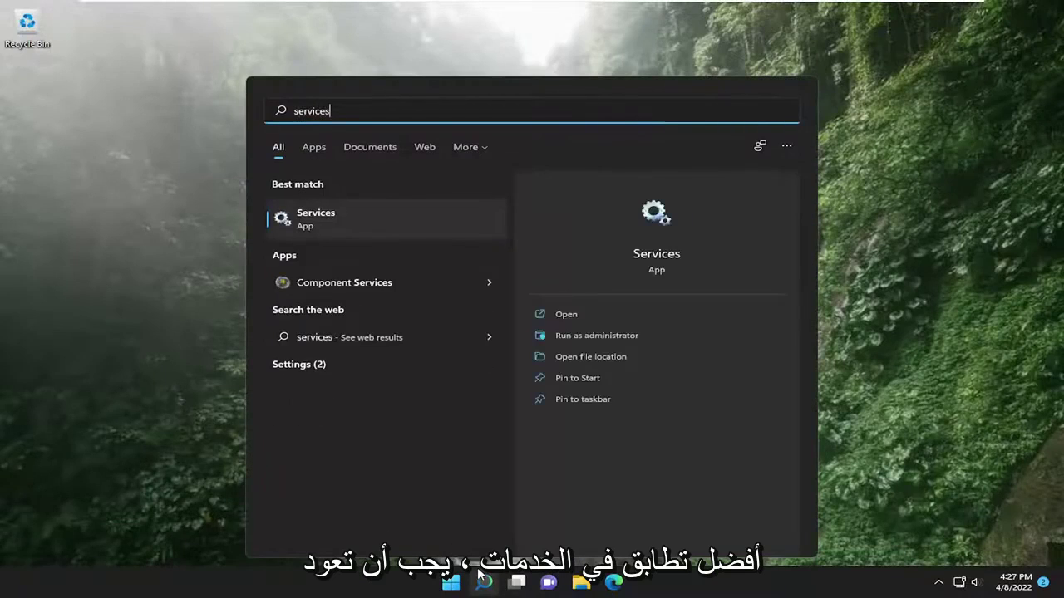
click(322, 215)
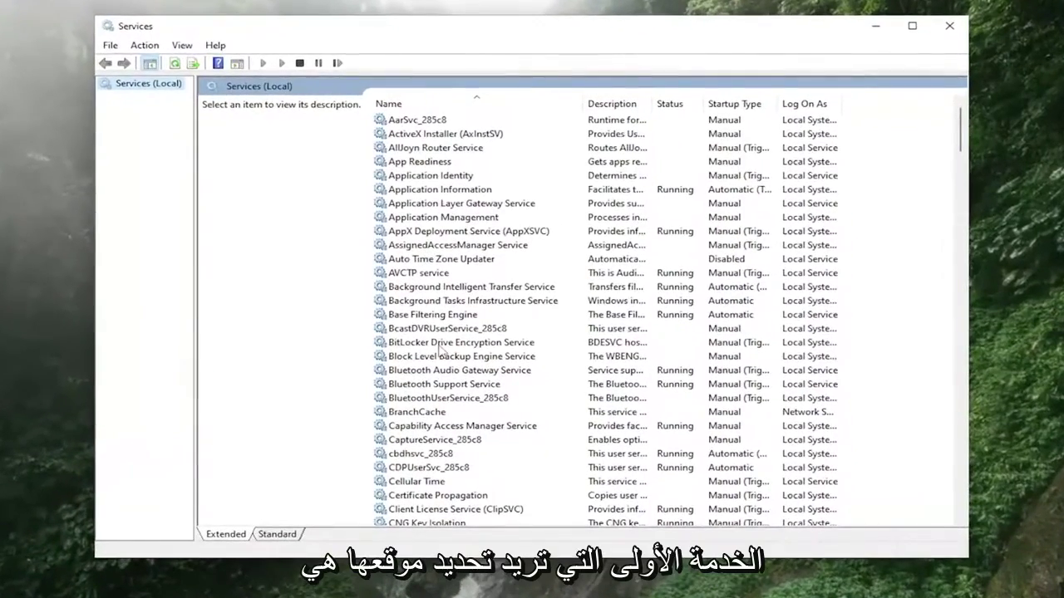
scroll(442, 352, down, 3)
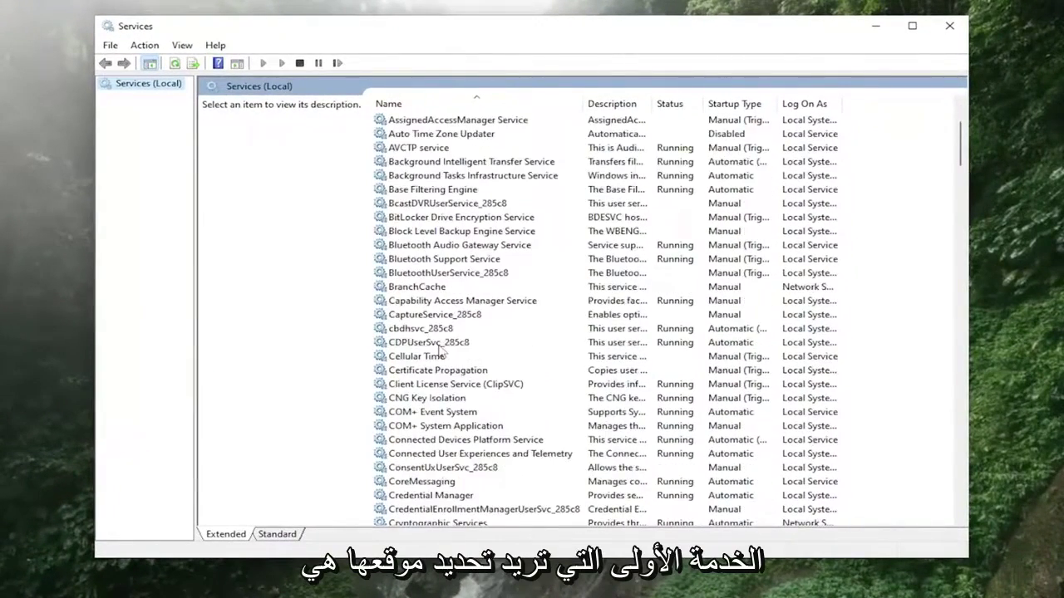
scroll(441, 351, down, 10)
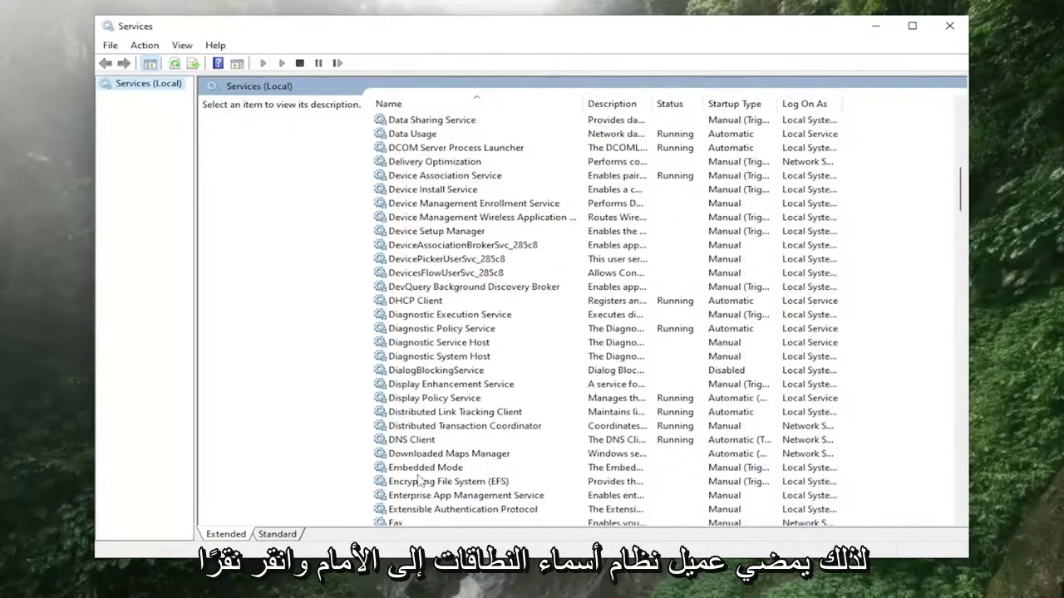
double_click(410, 441)
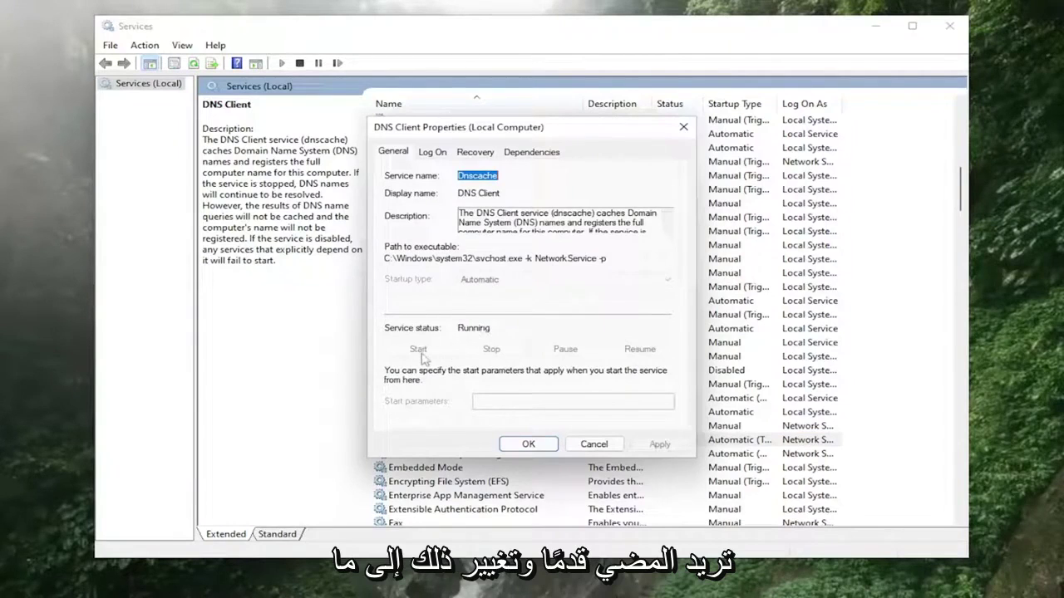
Step: Close DNS Client properties and verify DHCP Client is also Automatic and Running
click(527, 444)
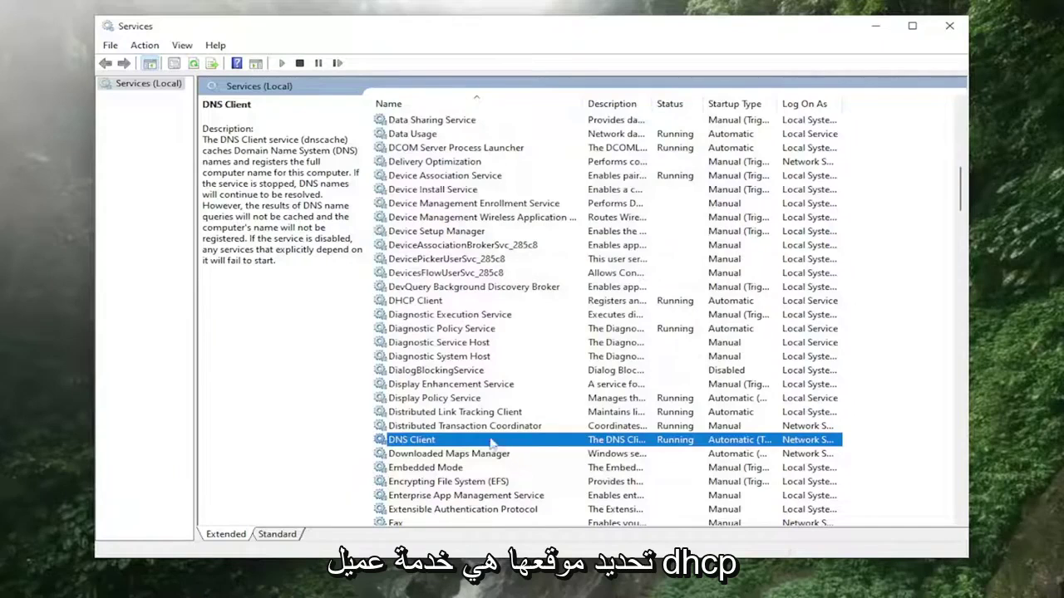
click(401, 302)
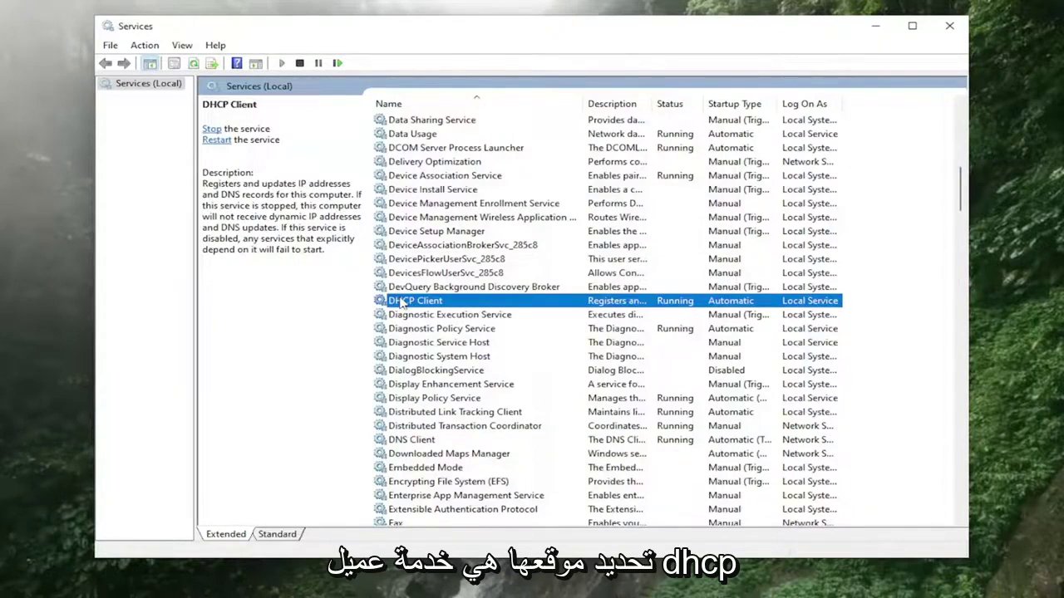
double_click(402, 302)
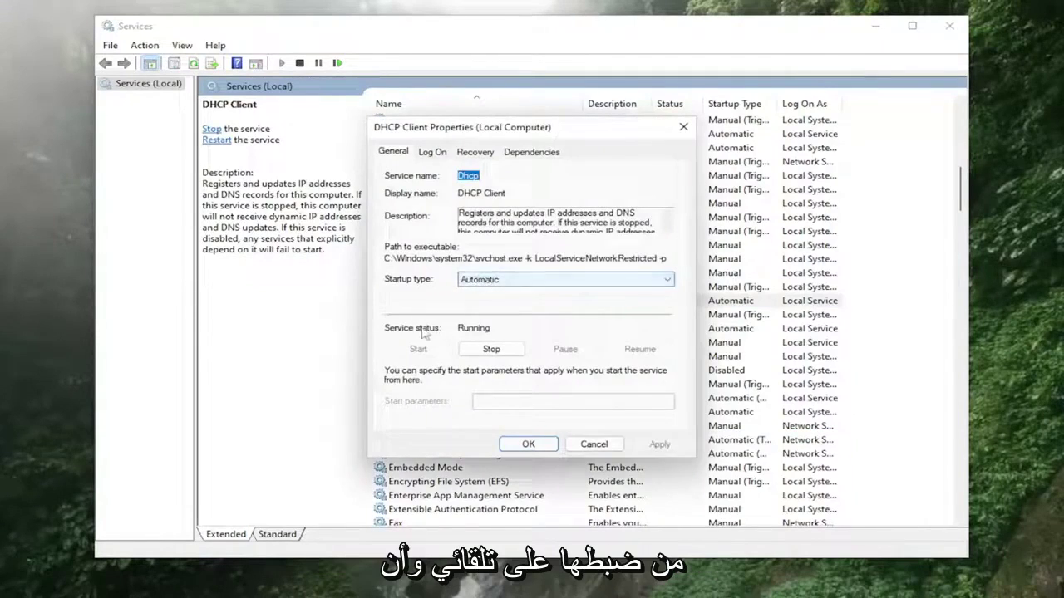
click(529, 444)
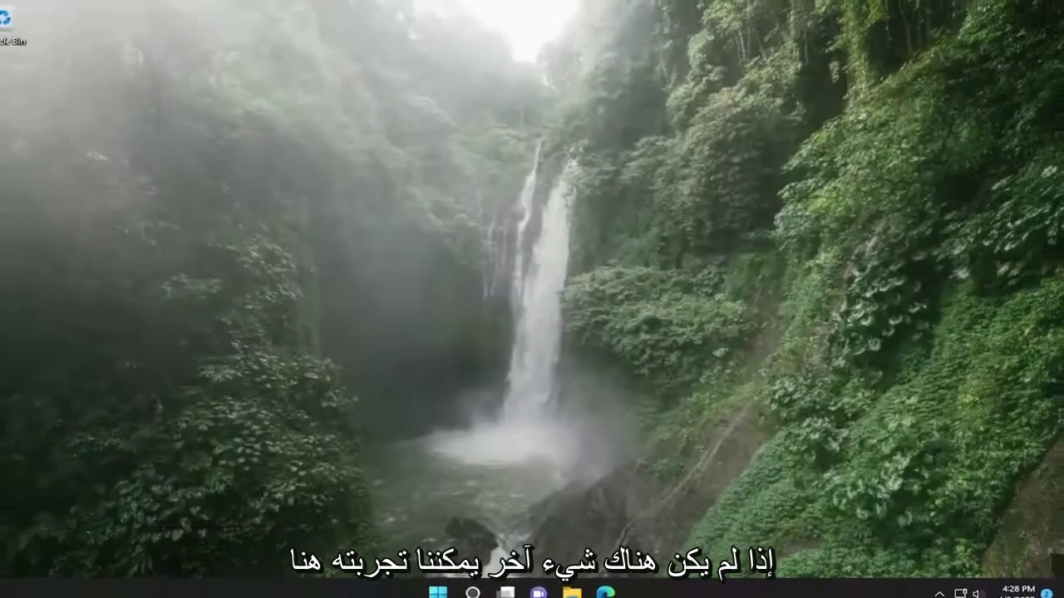
Step: Search for cmd and launch Command Prompt as administrator
click(472, 592)
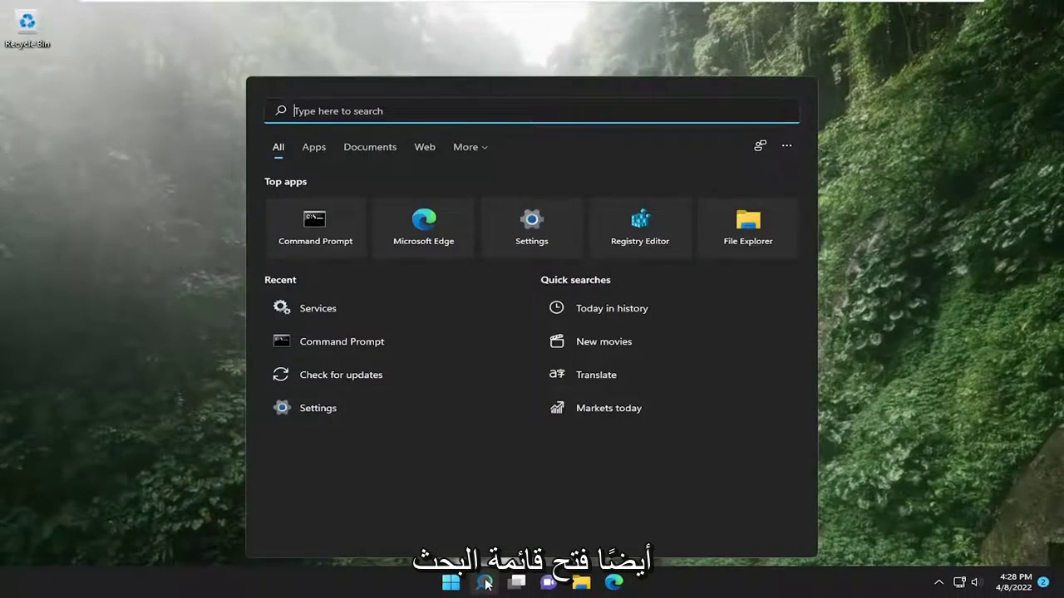
text(cmd)
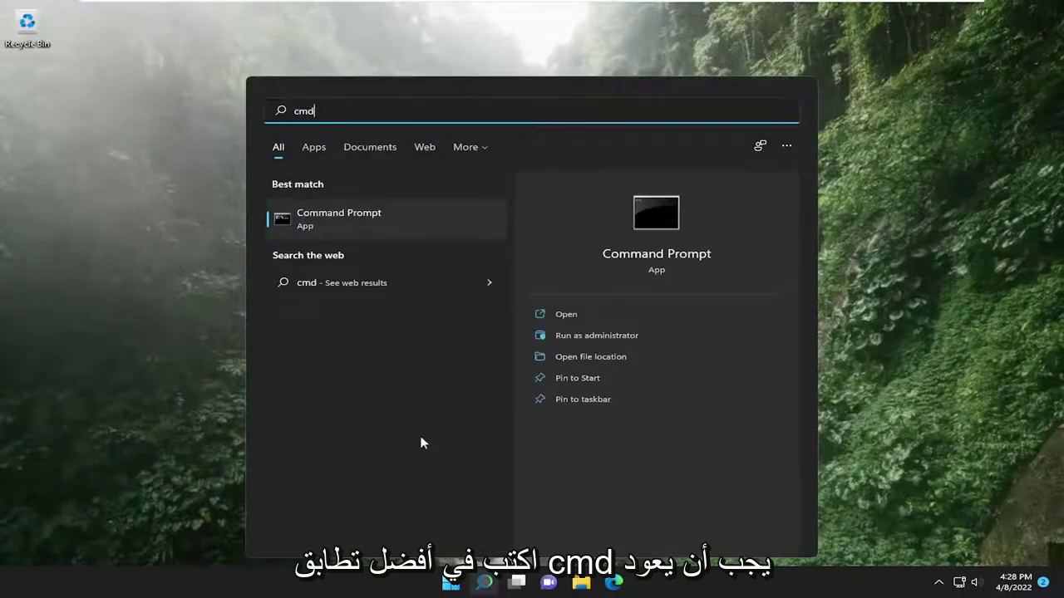
right_click(350, 223)
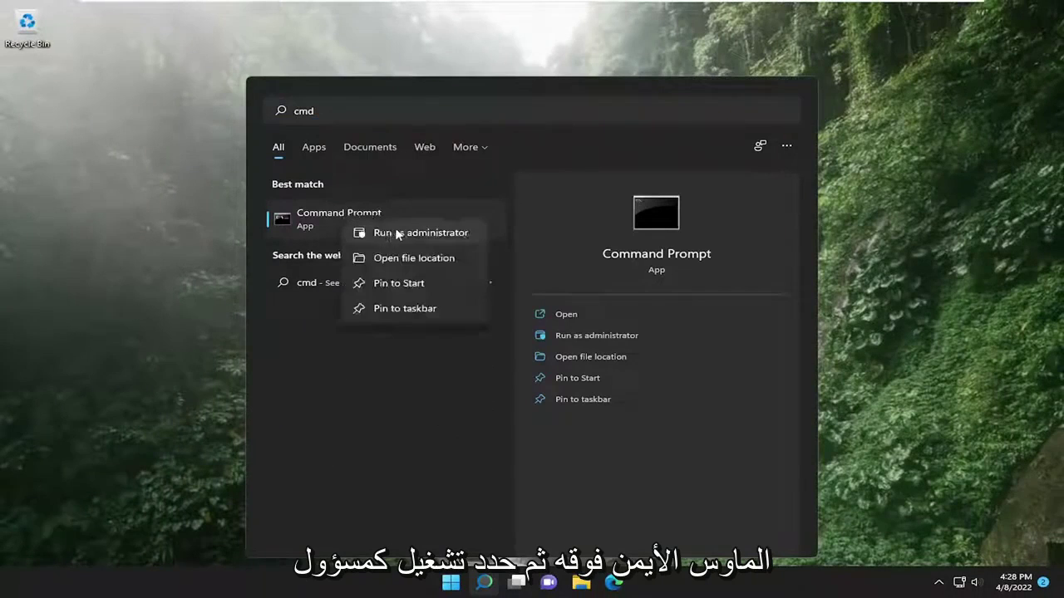
click(398, 233)
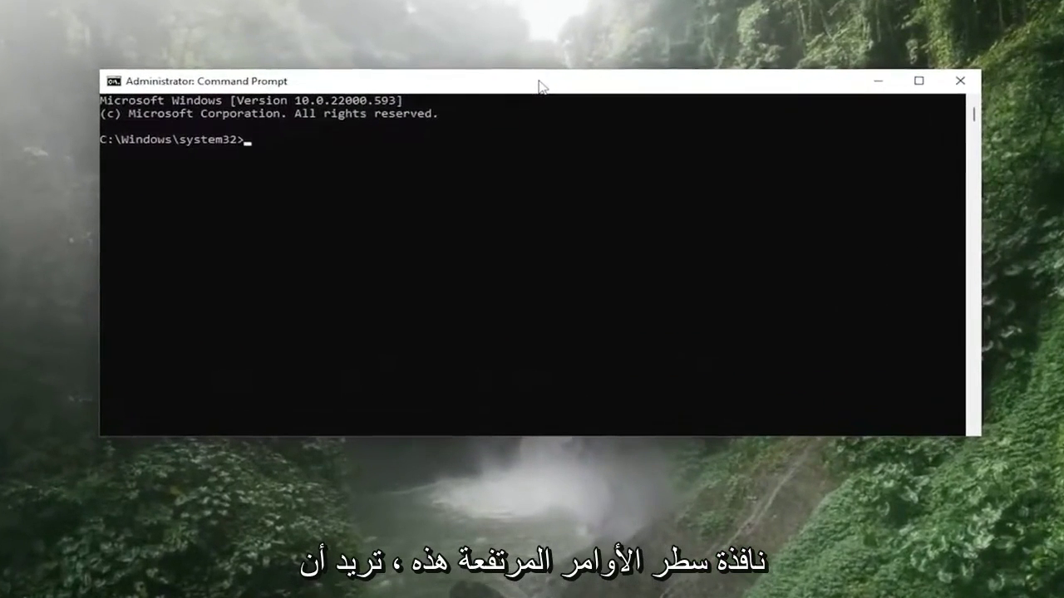
Step: Run 'ipconfig /flushdns' and then 'netsh winsock reset'
text(i)
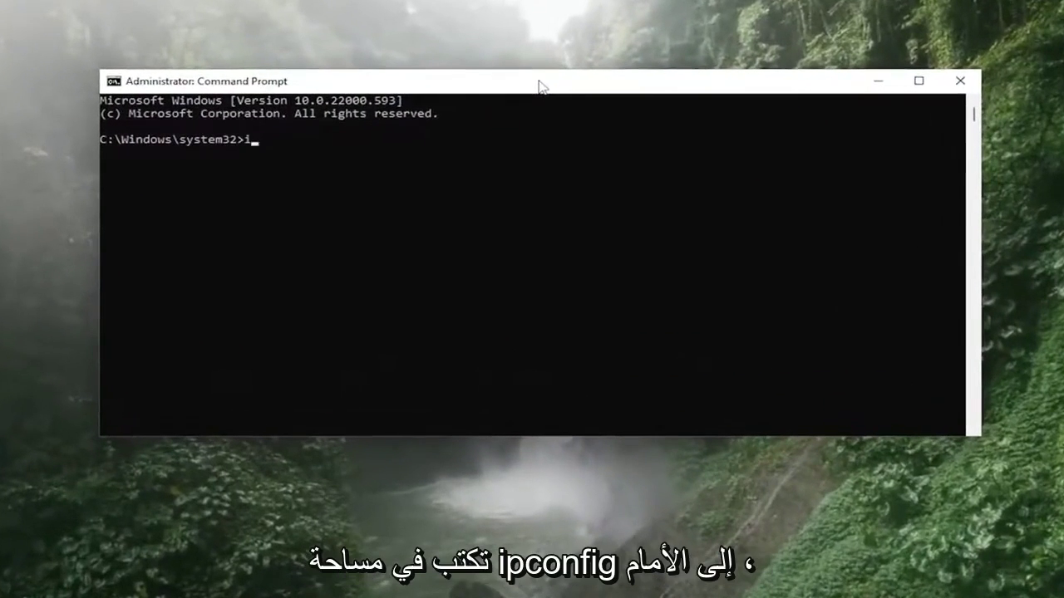
text(pconfig /flushdns)
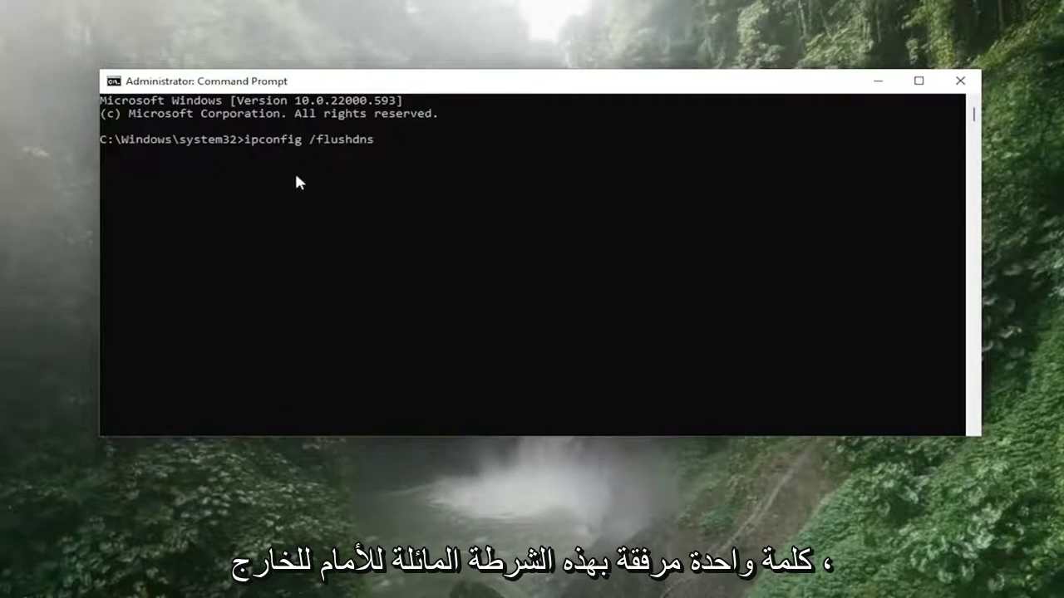
key(Return)
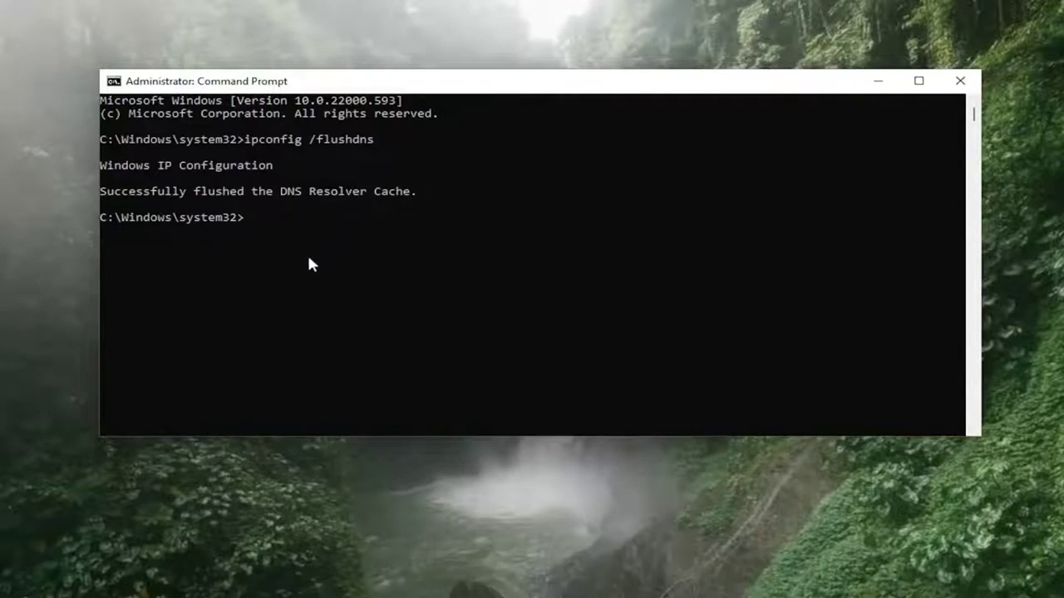
text(netsh)
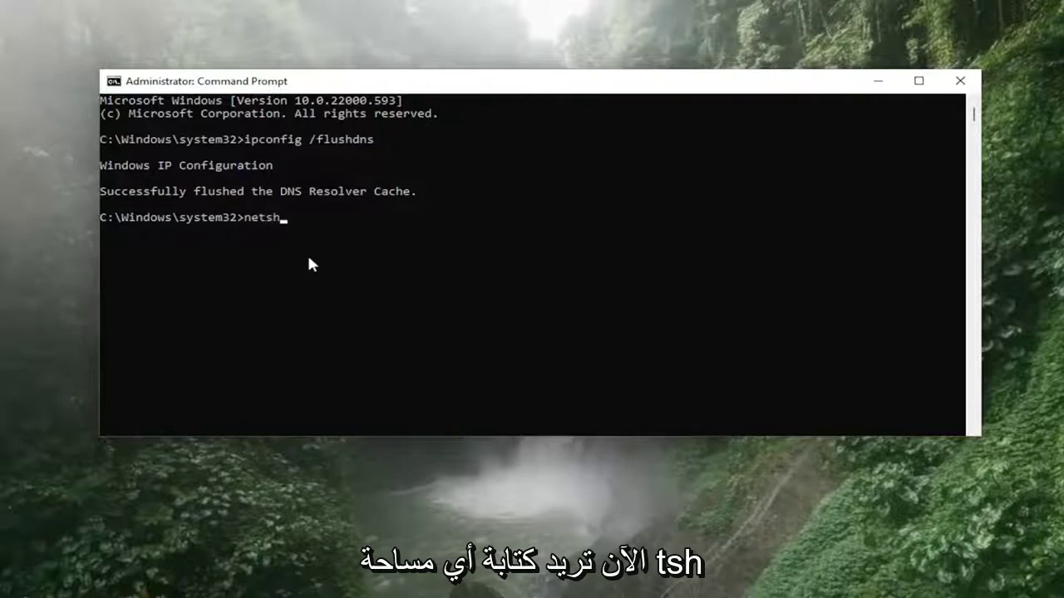
text( w)
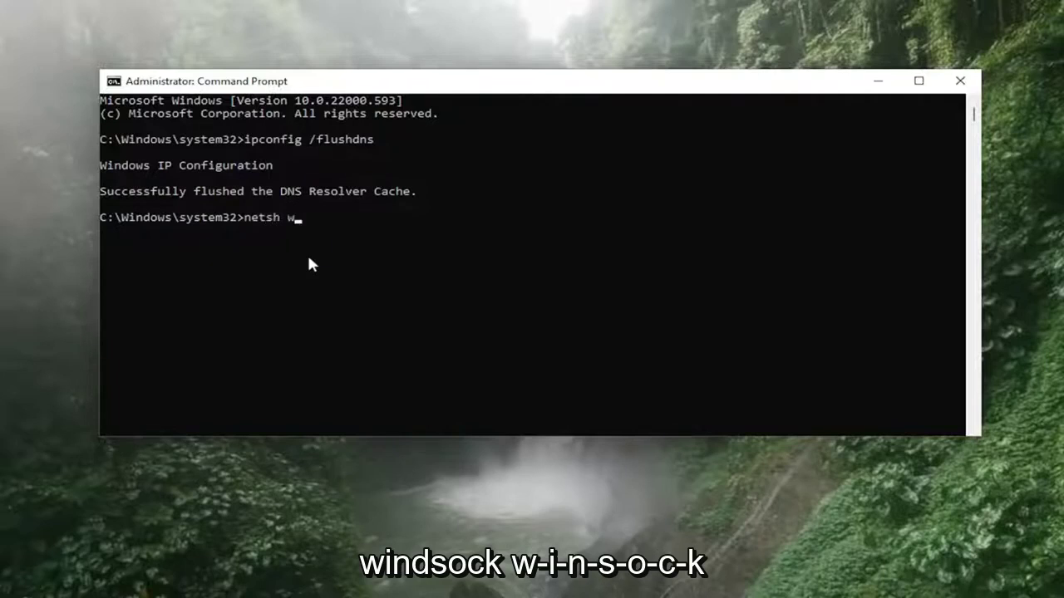
text(insock reset)
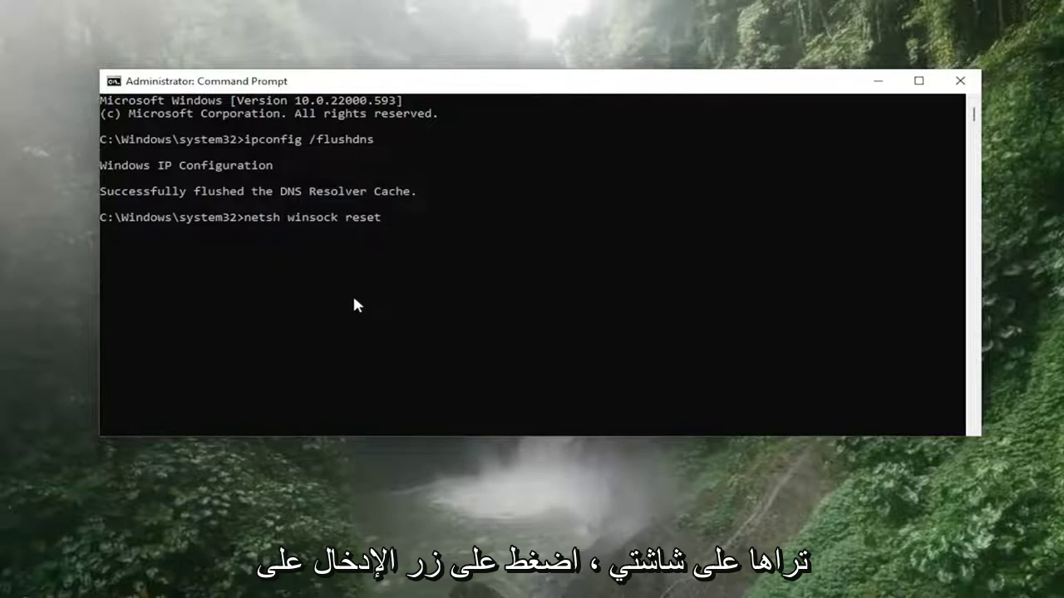
key(Return)
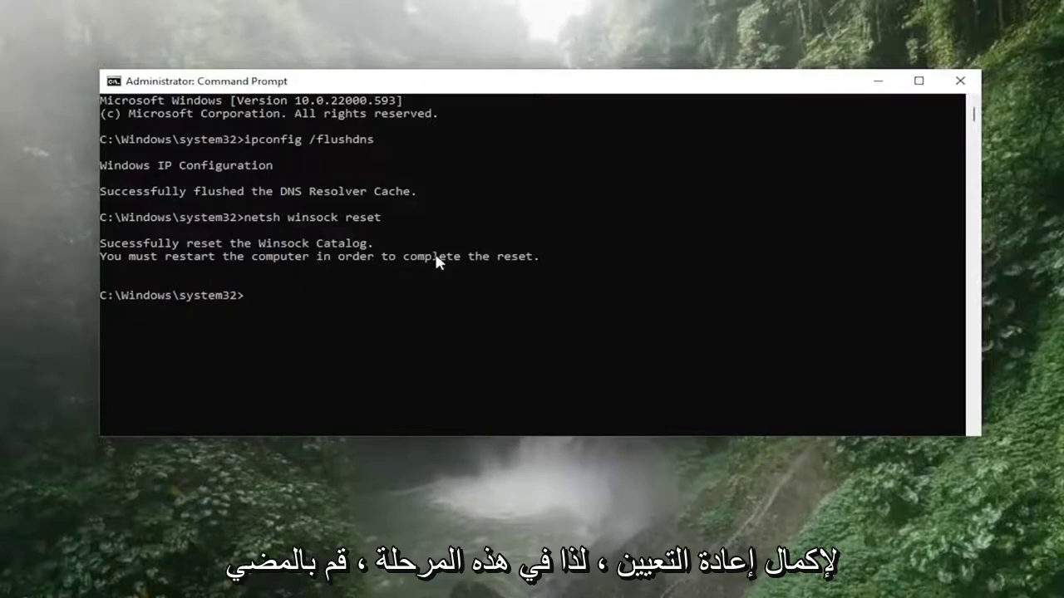
Step: Close the Command Prompt window and bring up the Start button's Win+X menu
click(960, 80)
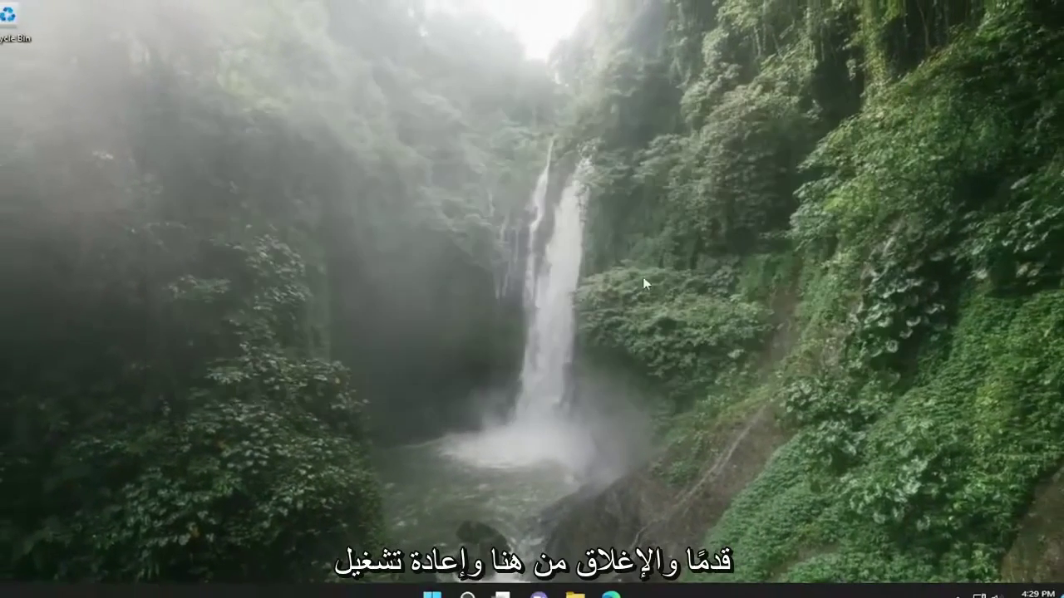
right_click(432, 595)
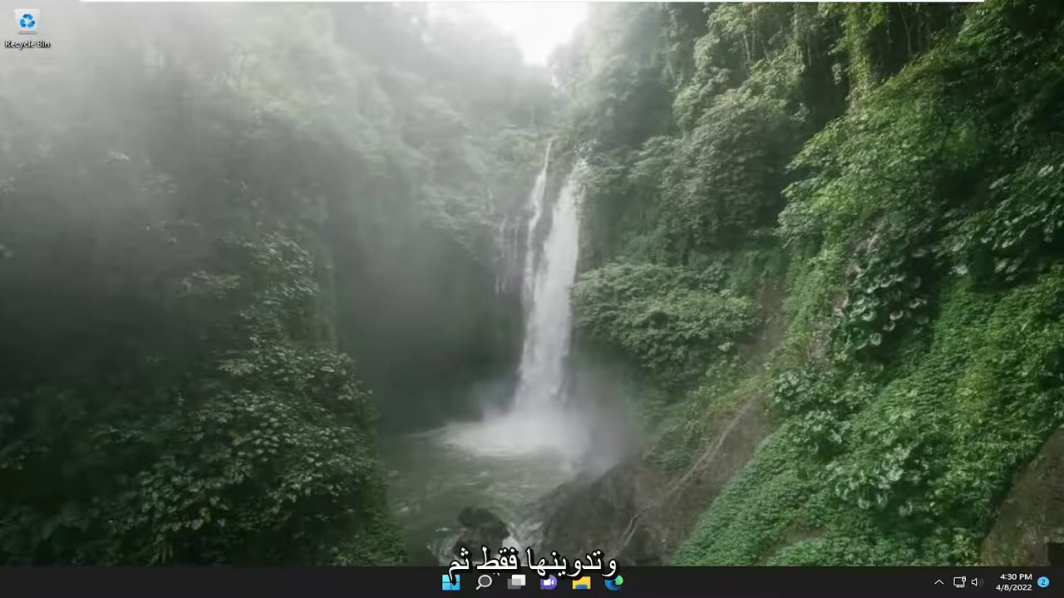
Step: Launch Settings and go to Network & internet > Advanced network settings
click(484, 582)
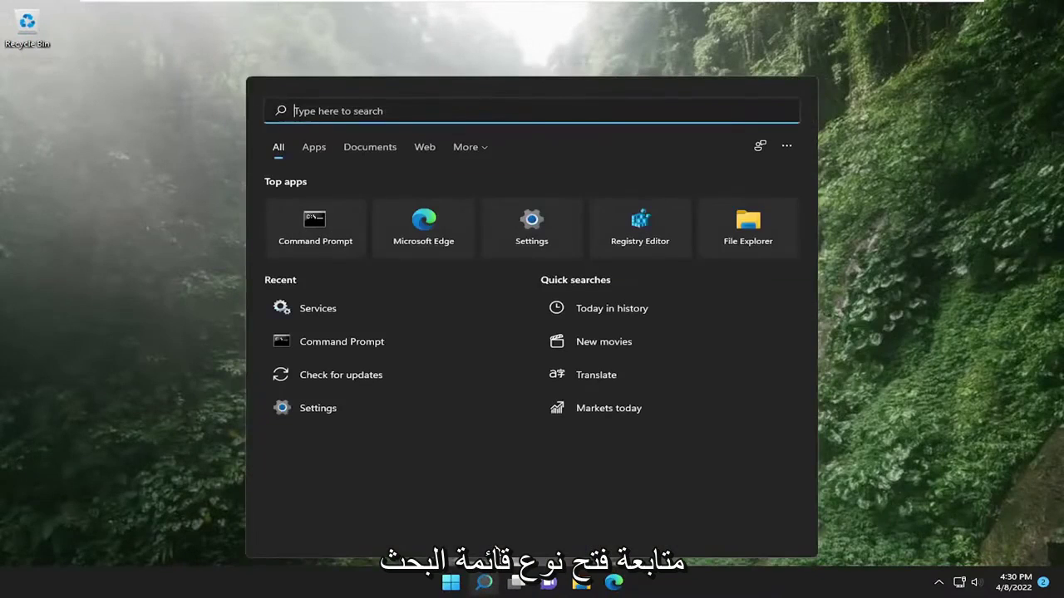
text(settings)
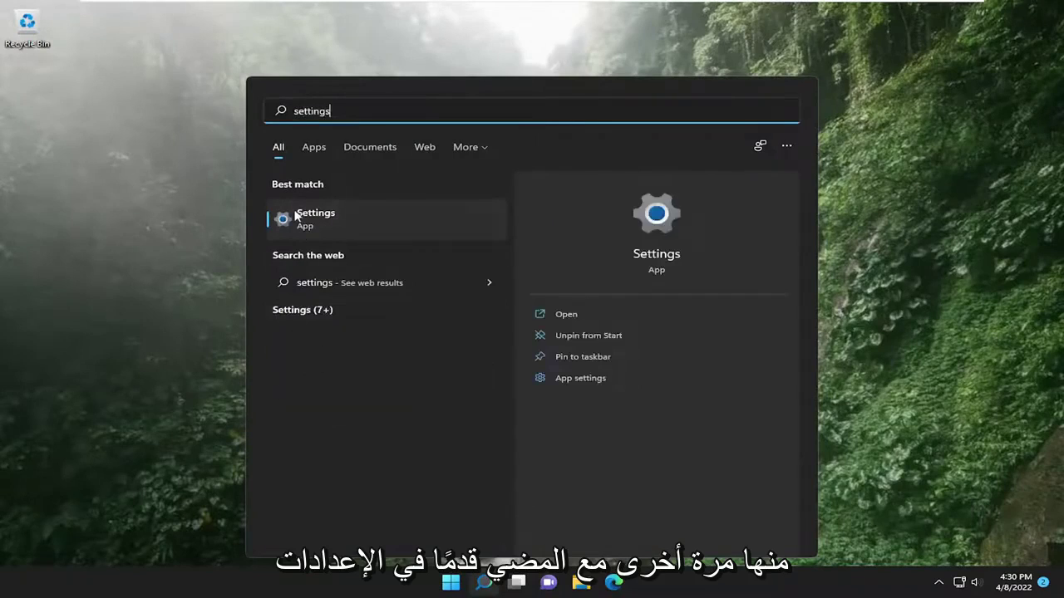
click(320, 218)
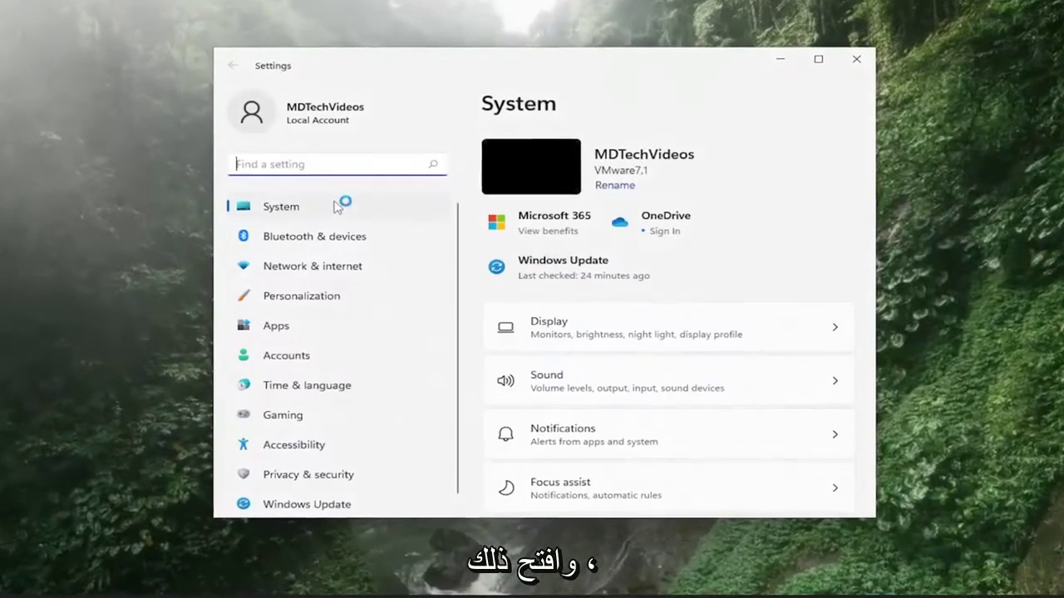
click(308, 266)
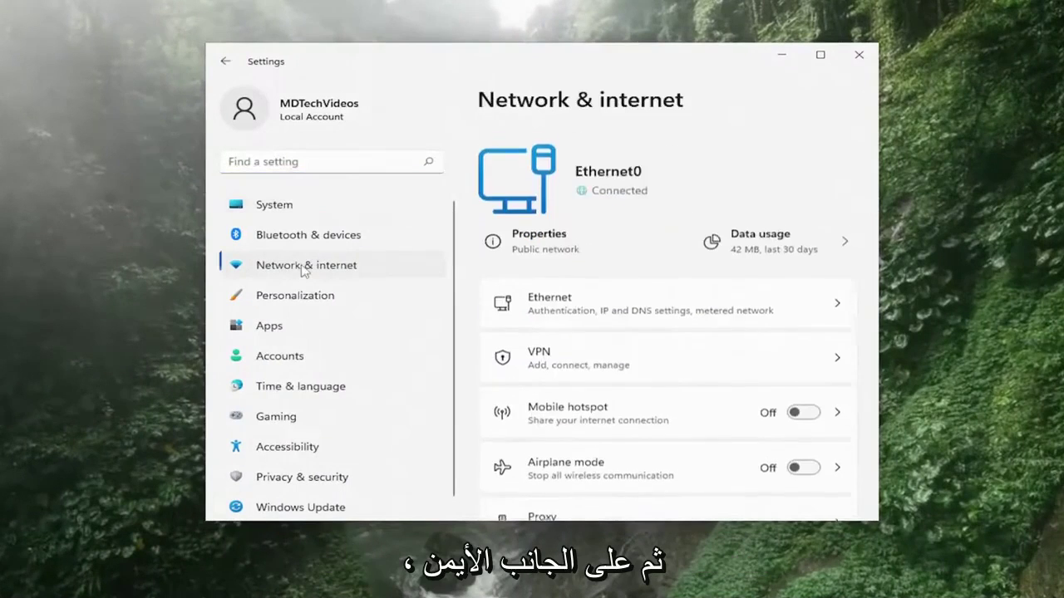
scroll(629, 277, down, 3)
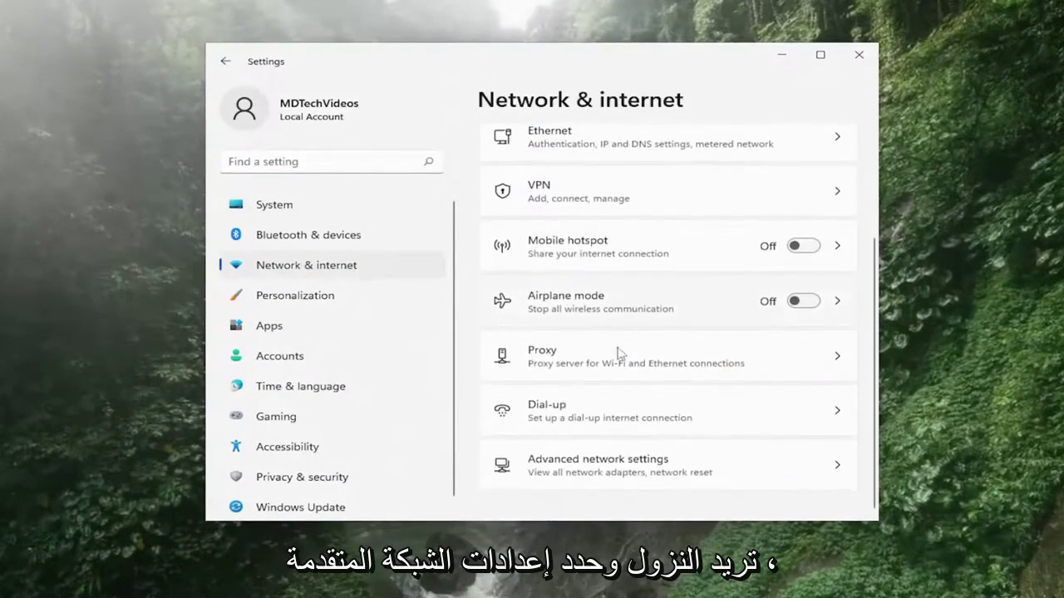
click(632, 470)
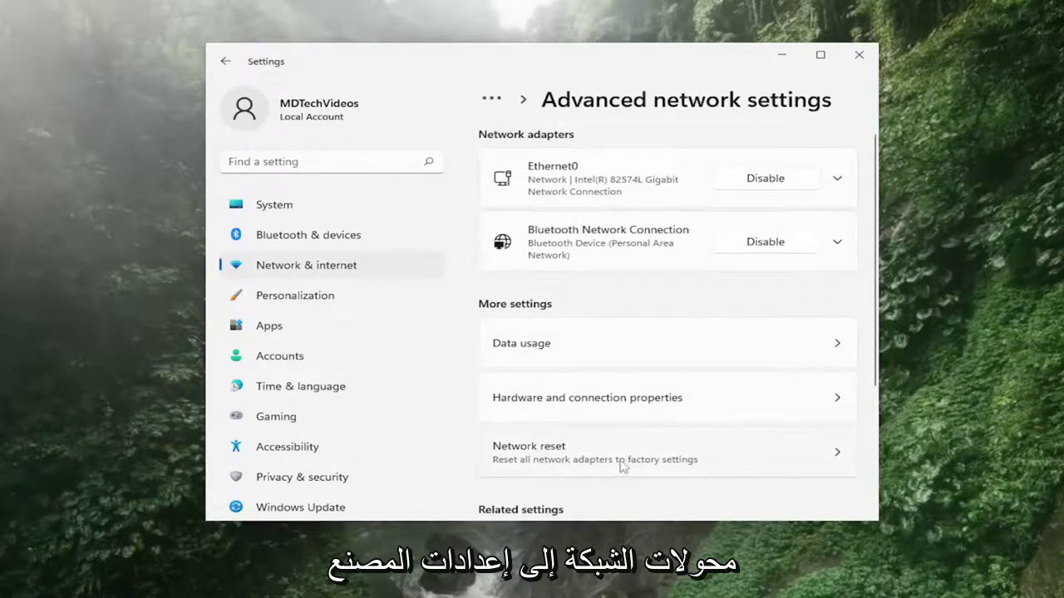
Step: Run Network reset, confirm with Yes, dismiss the sign-out notice and close Settings
click(674, 461)
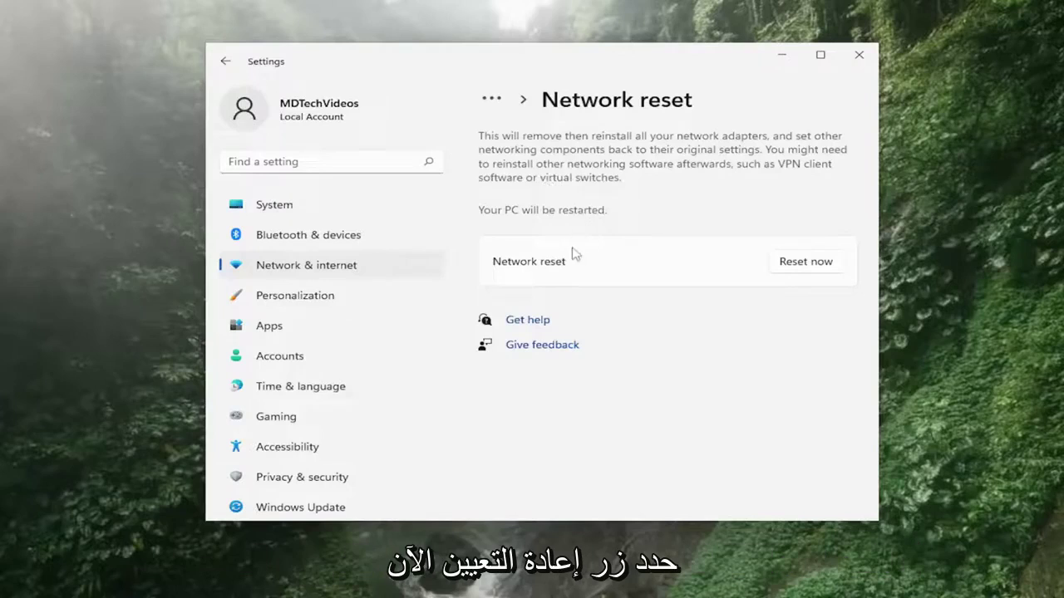
click(812, 262)
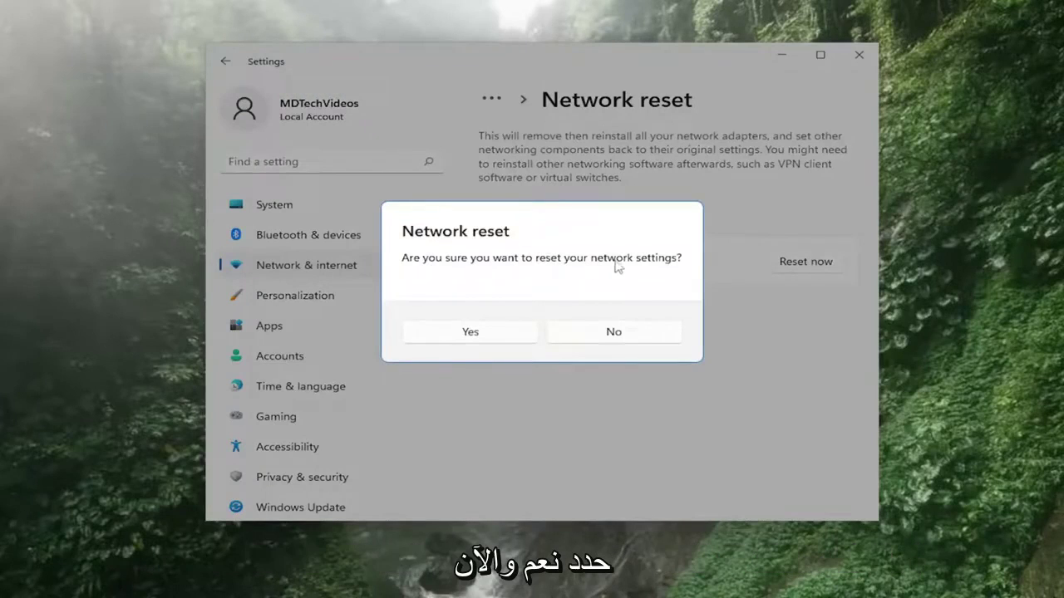
click(469, 332)
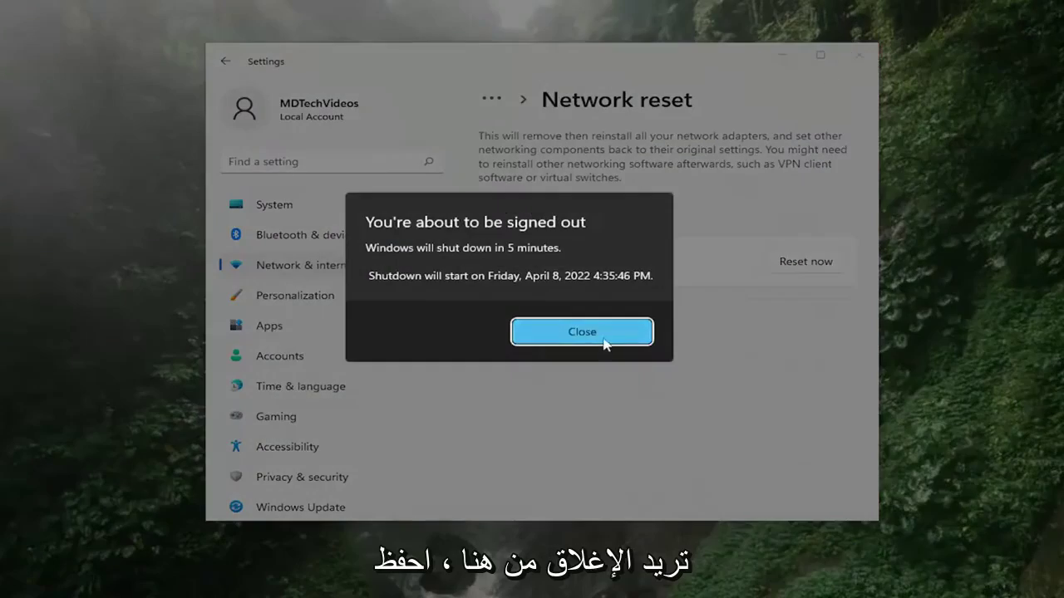
click(600, 341)
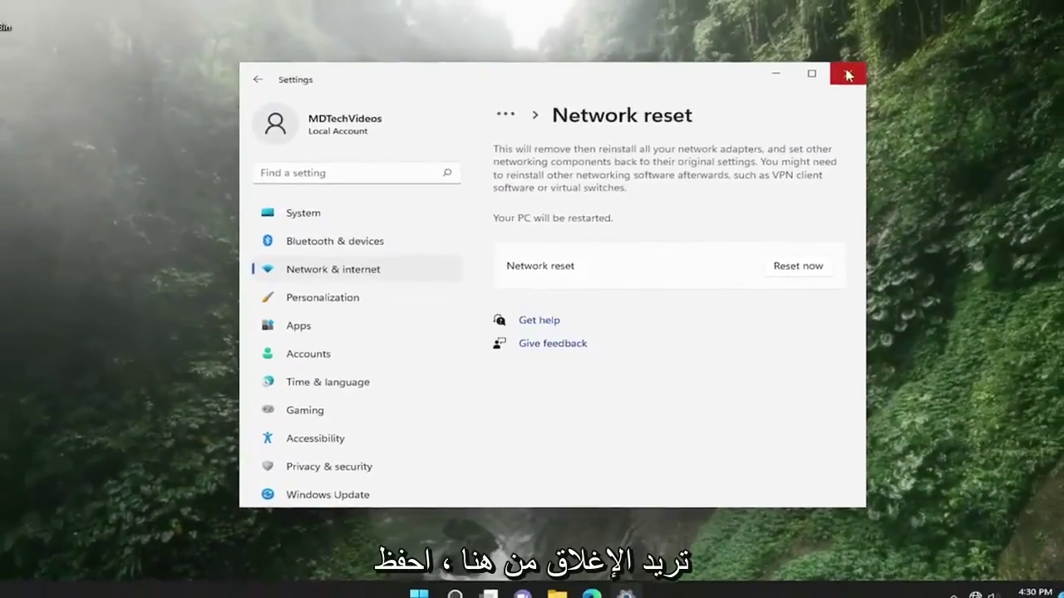
click(848, 75)
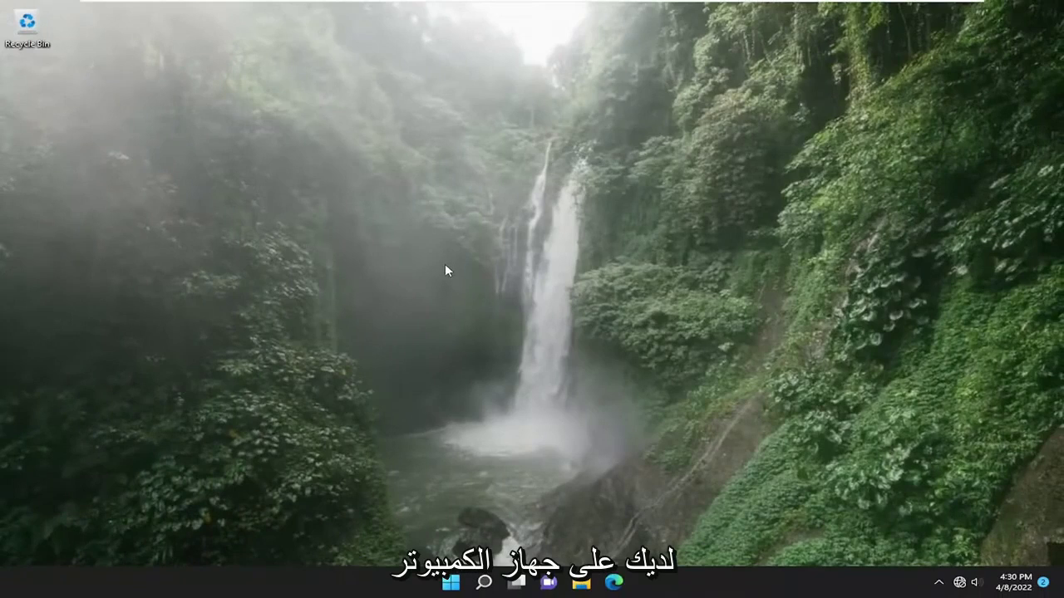
right_click(450, 582)
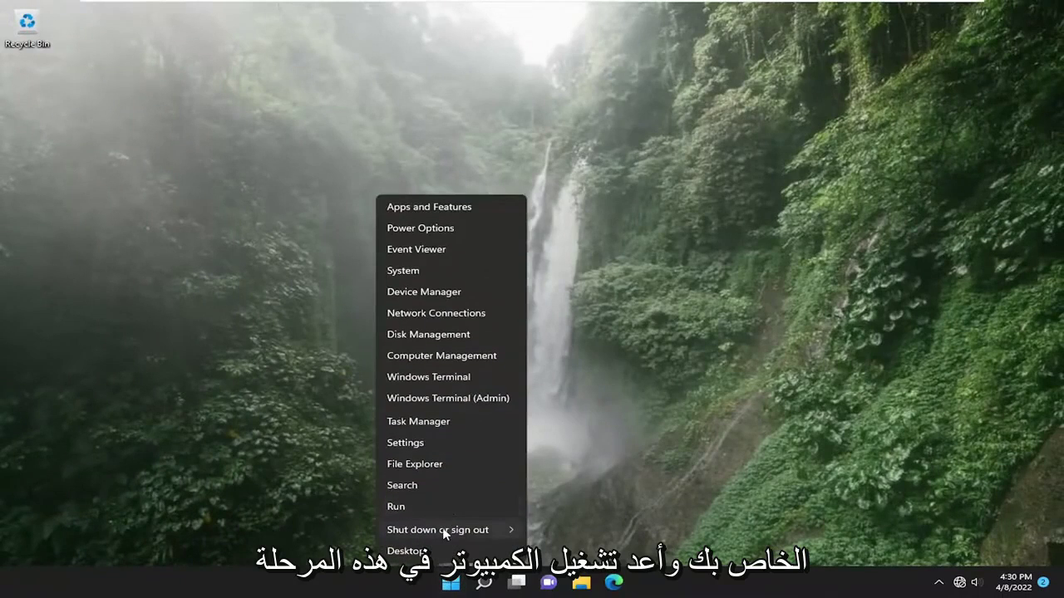